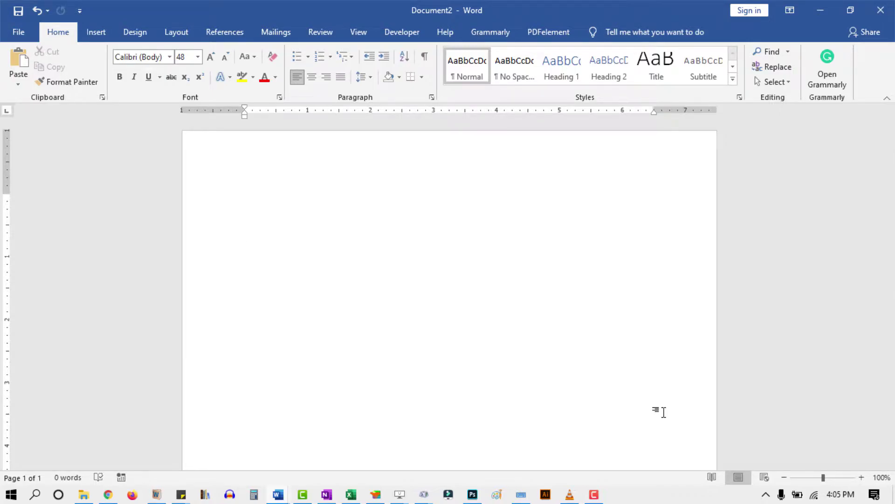
Open the On-Screen Keyboard over the blank Word document and return focus to the page
{"action": "left_click", "coordinate": [521, 494]}
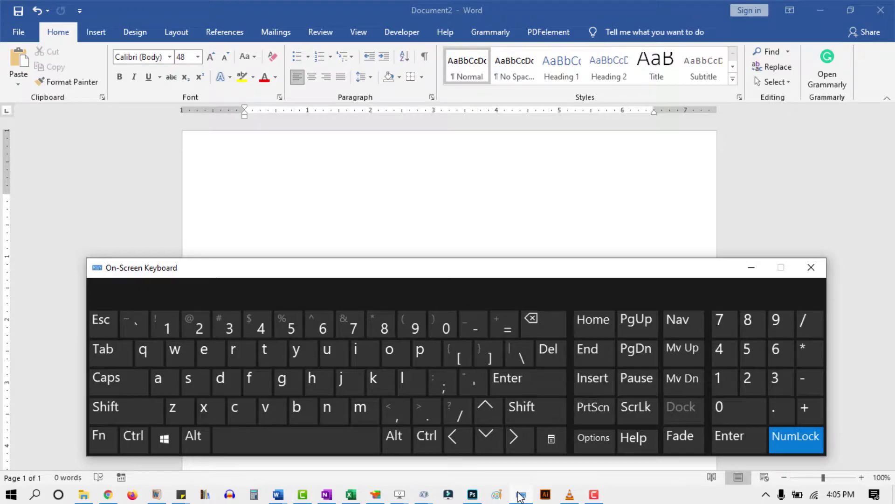
{"action": "left_click", "coordinate": [860, 393]}
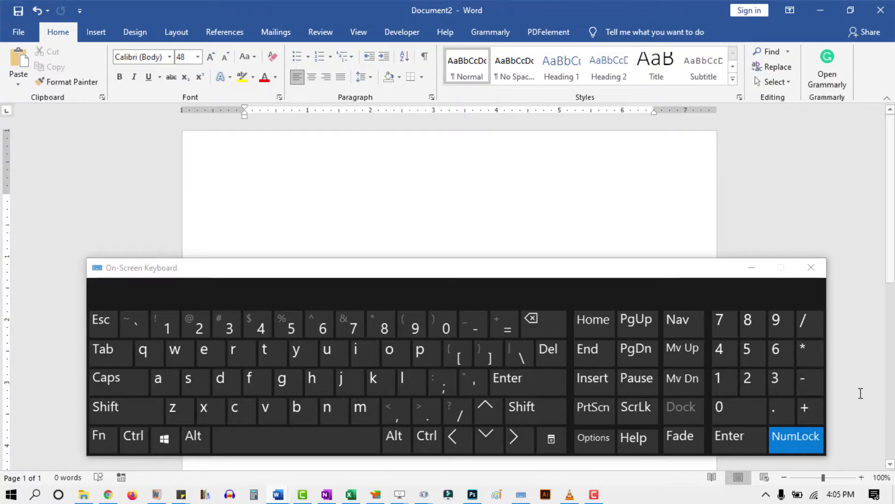
Insert ≈ at the start of the document with Alt code 247 on the on-screen keypad
{"action": "key", "text": "alt"}
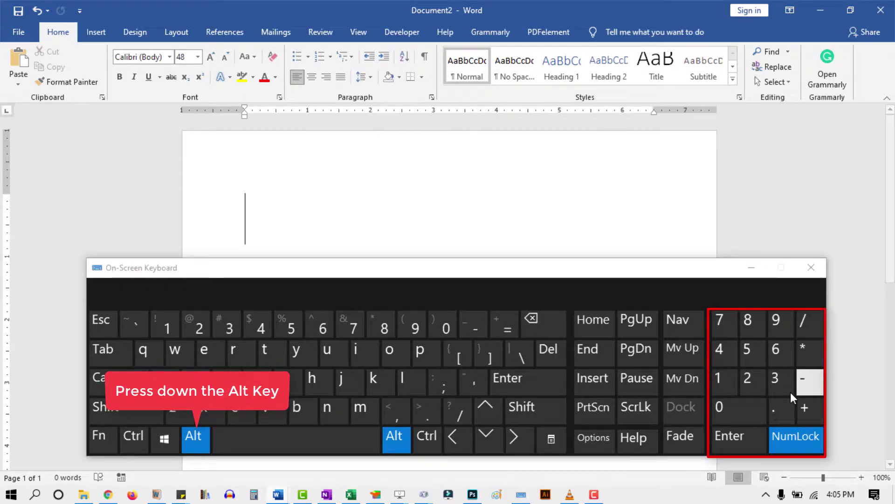
{"action": "left_click", "coordinate": [751, 385]}
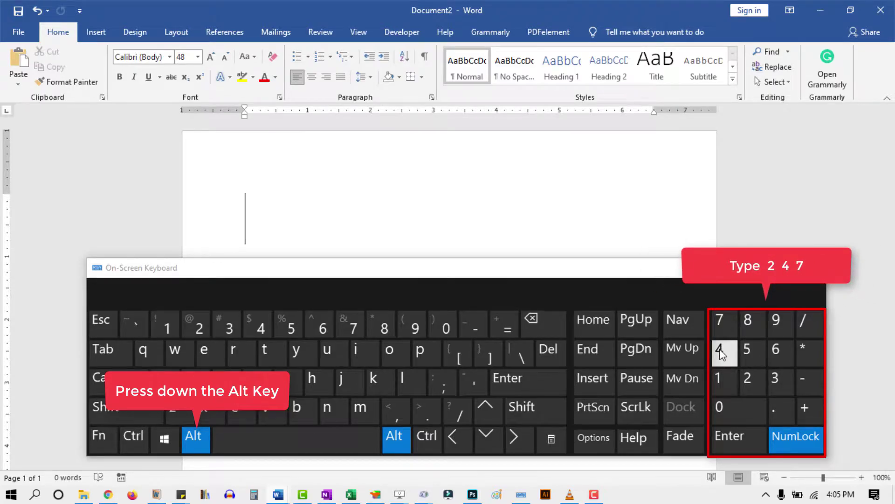
{"action": "left_click", "coordinate": [719, 351]}
{"action": "left_click", "coordinate": [716, 329]}
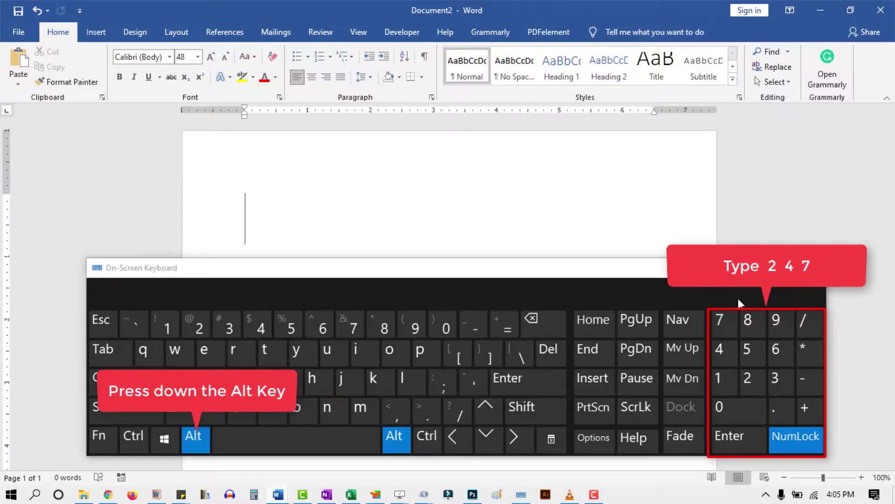
{"action": "key", "text": "alt"}
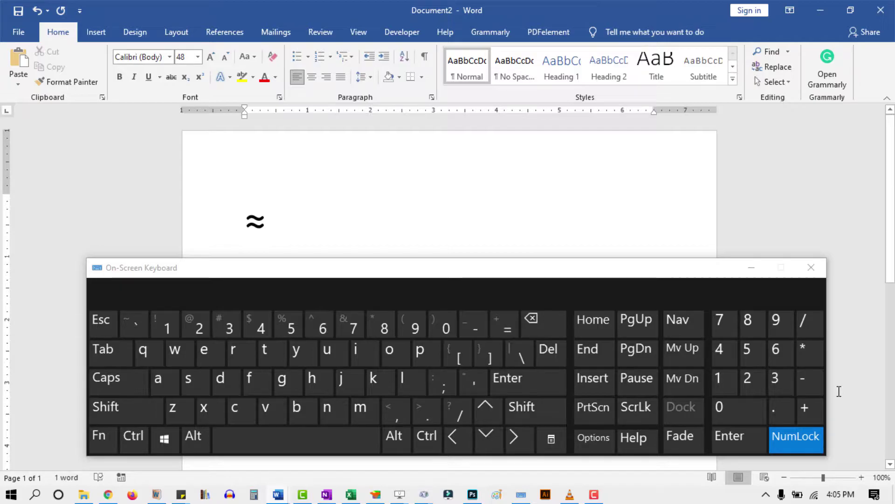
Add a second ≈ with Alt code 247 so the line reads ≈≈
{"action": "key", "text": "alt"}
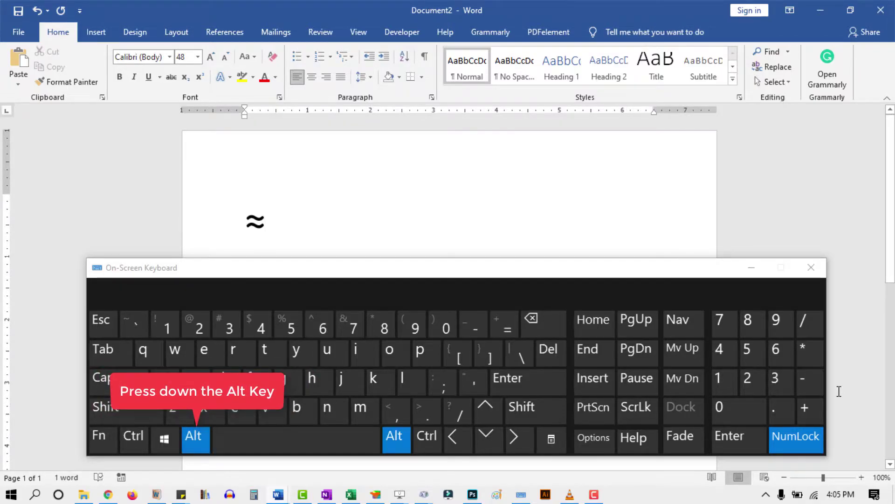
{"action": "left_click", "coordinate": [752, 388]}
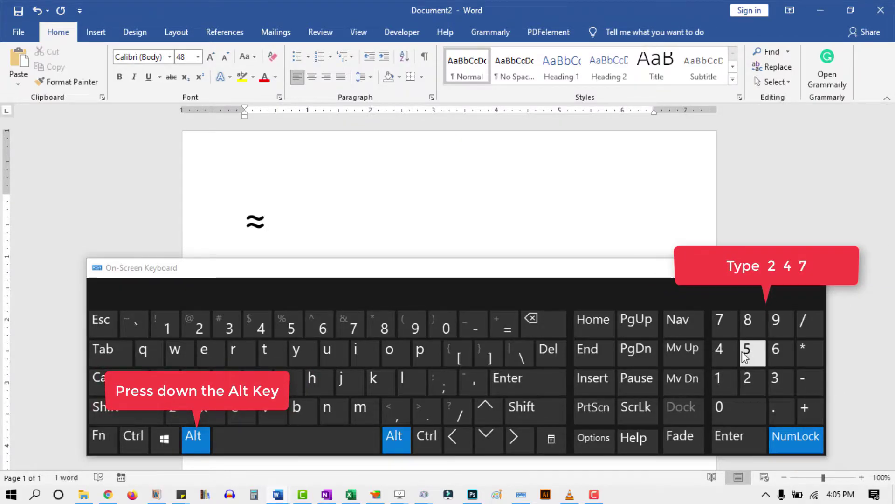
{"action": "left_click", "coordinate": [721, 349]}
{"action": "left_click", "coordinate": [720, 322]}
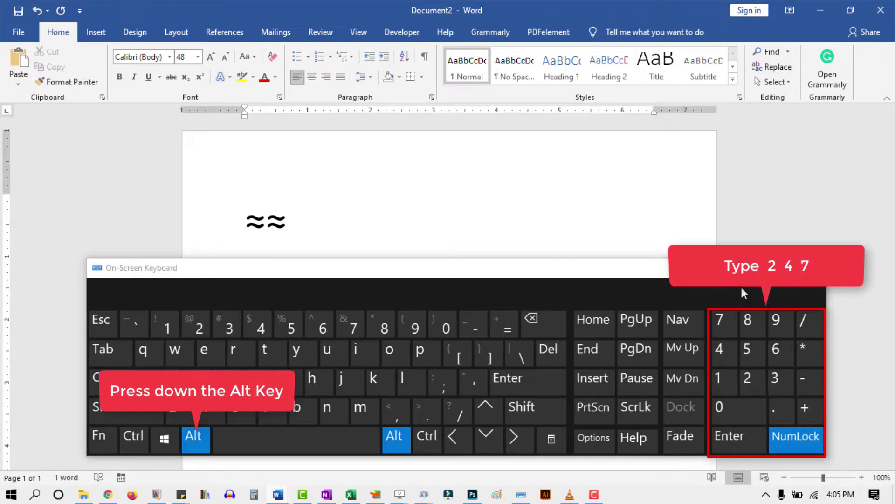
{"action": "key", "text": "alt"}
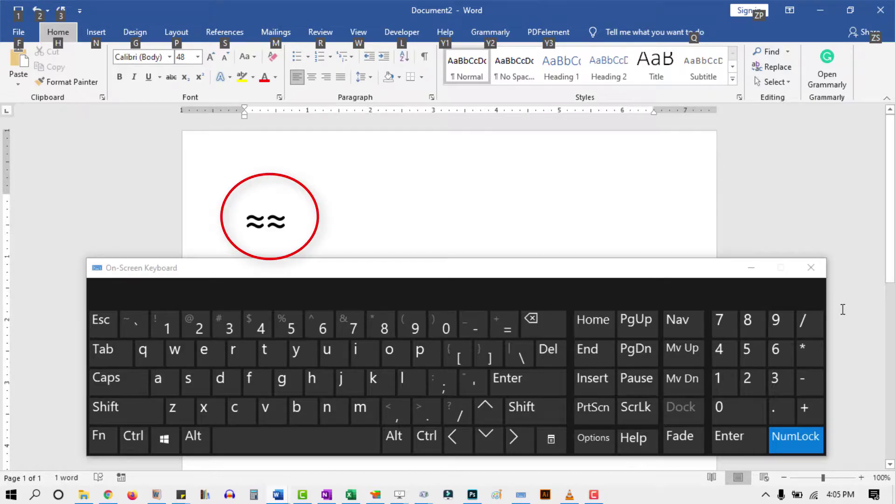
Hide the on-screen keyboard and open the Start menu to search for Character Map
{"action": "left_click", "coordinate": [750, 268]}
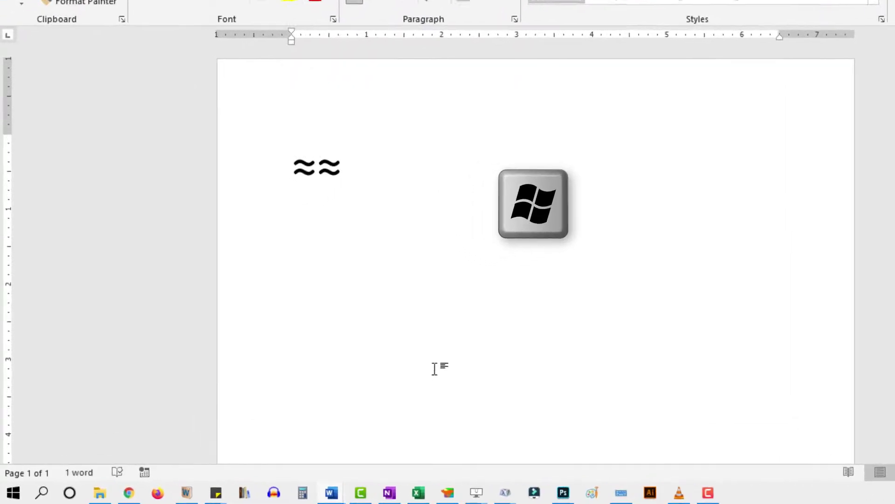
{"action": "key", "text": "super"}
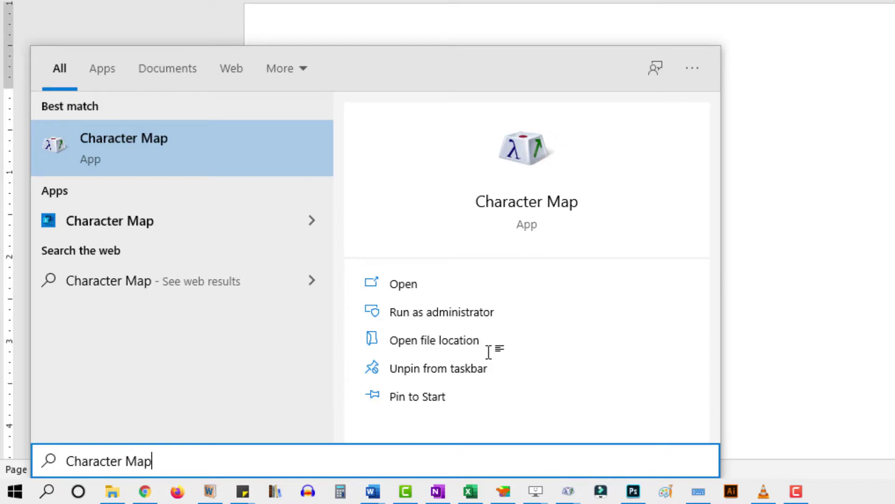
Launch Character Map, move it beside the ≈≈ document, and enable Advanced view
{"action": "left_click", "coordinate": [260, 141]}
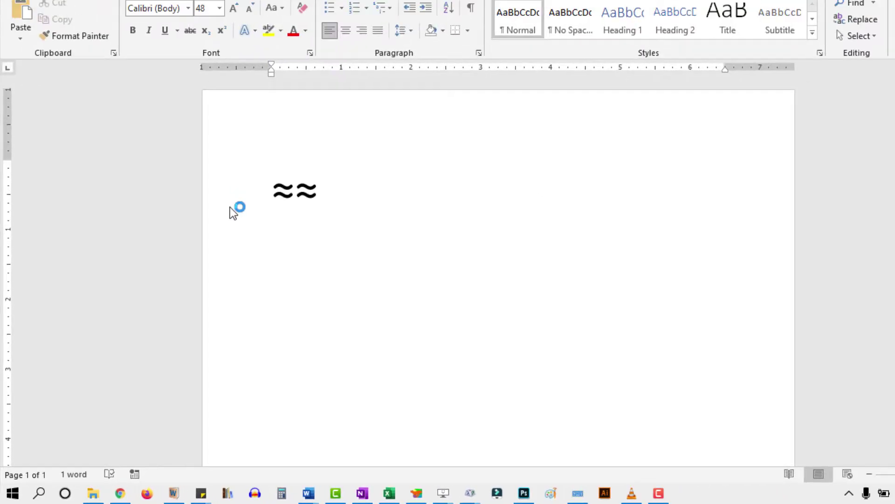
{"action": "left_click_drag", "start_coordinate": [121, 53], "coordinate": [494, 92]}
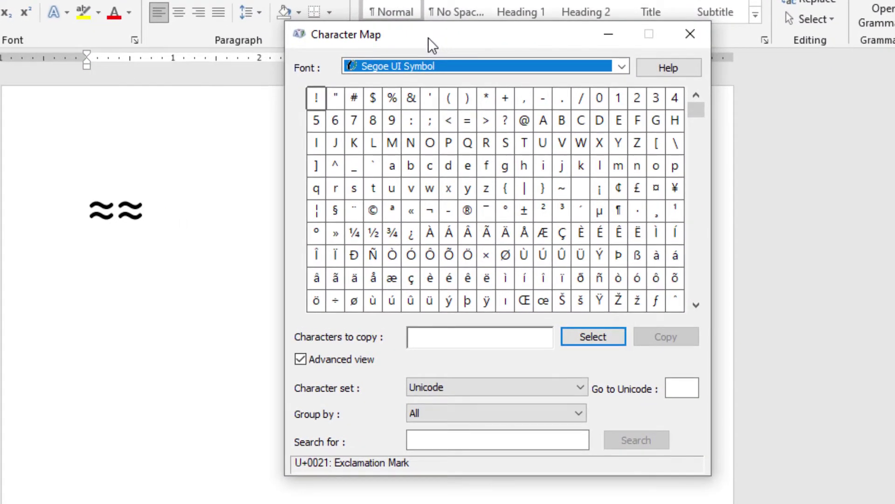
{"action": "left_click", "coordinate": [321, 361]}
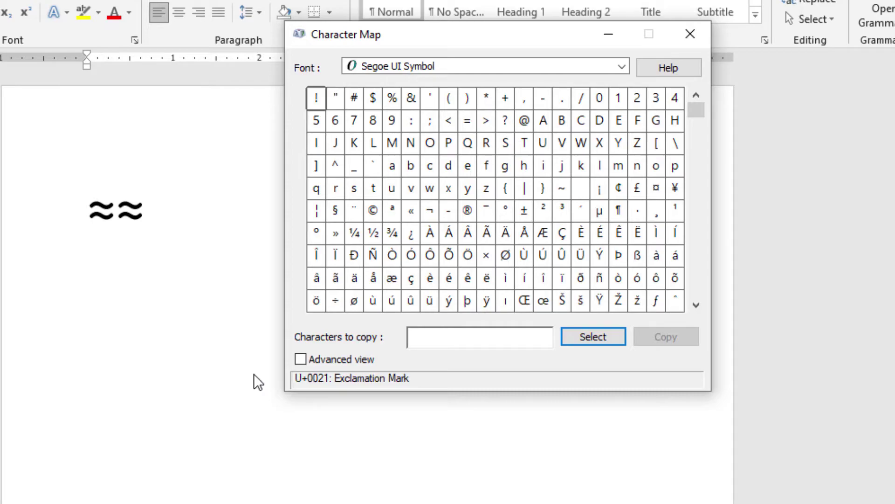
{"action": "left_click", "coordinate": [301, 359]}
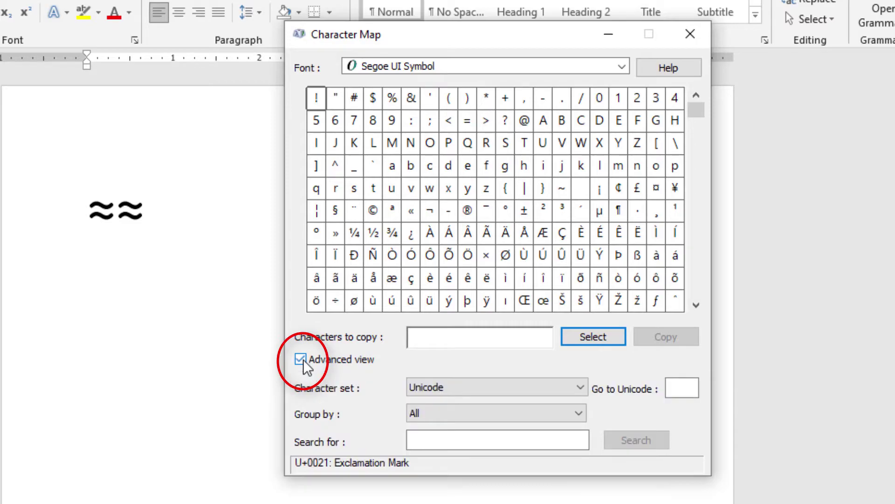
Search Character Map for 'Almost Equal to' and copy the ≈ (U+2248) symbol
{"action": "left_click", "coordinate": [463, 443]}
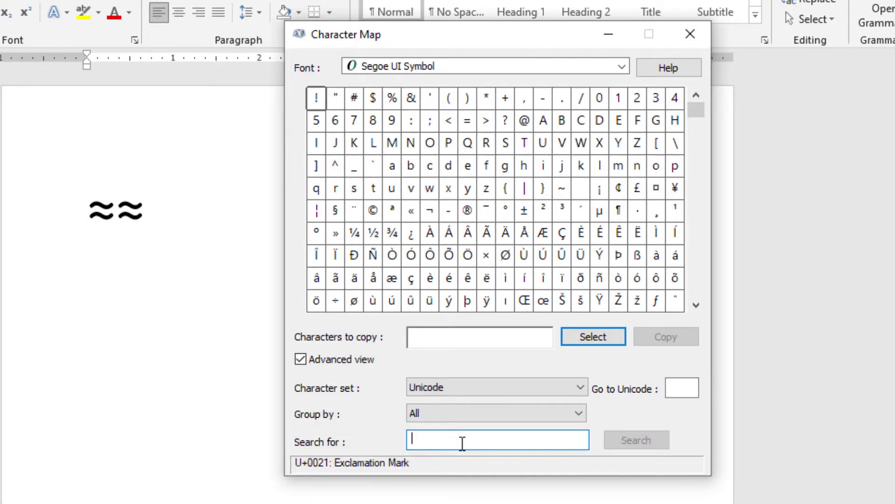
{"action": "type", "text": "A"}
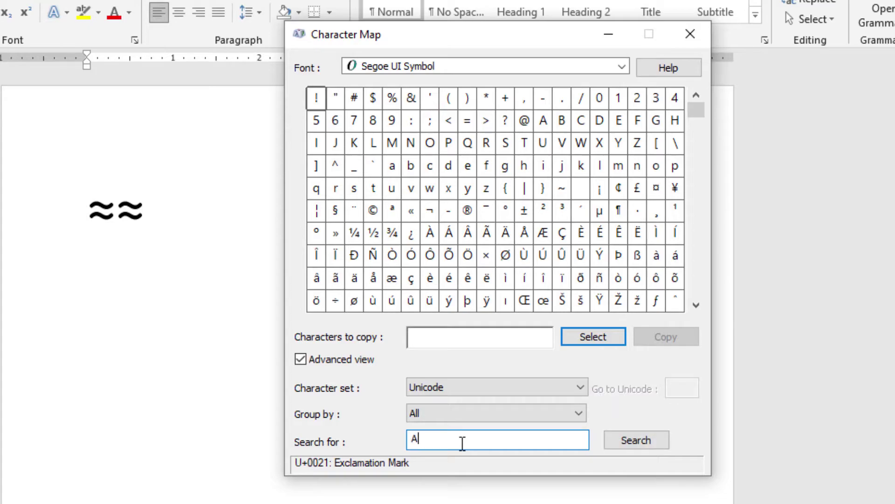
{"action": "type", "text": "lmost Equal to"}
{"action": "key", "text": "Return"}
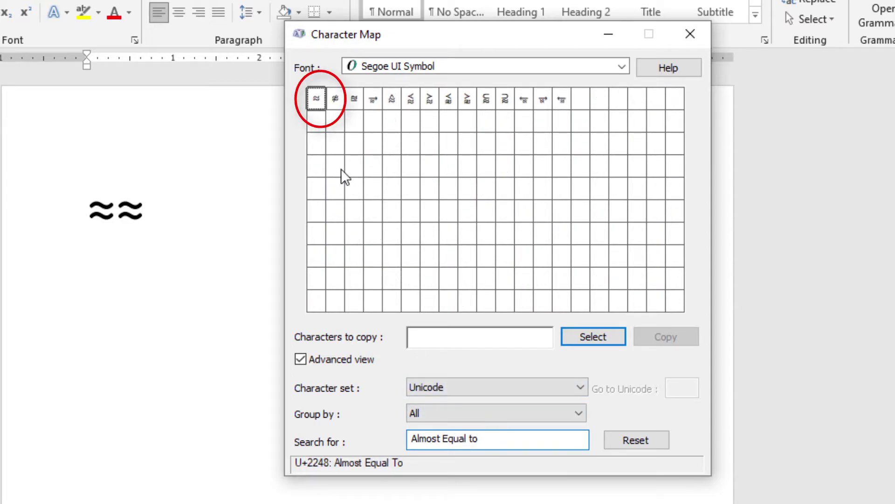
{"action": "double_click", "coordinate": [320, 103]}
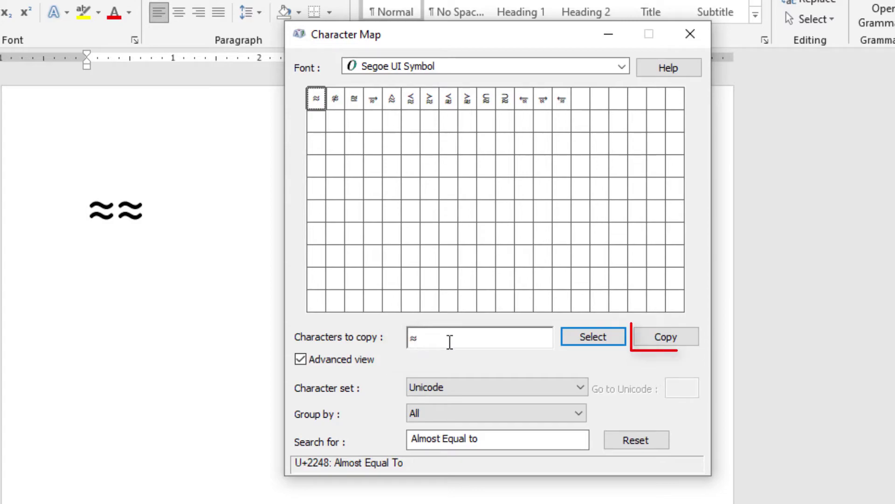
{"action": "left_click", "coordinate": [669, 337]}
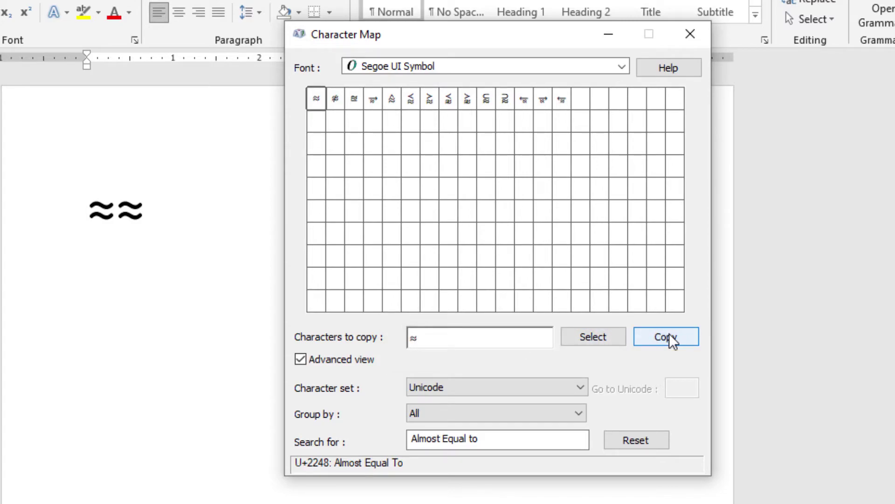
Paste a third ≈ into Word, then bring Character Map back and reset its search
{"action": "left_click", "coordinate": [756, 336]}
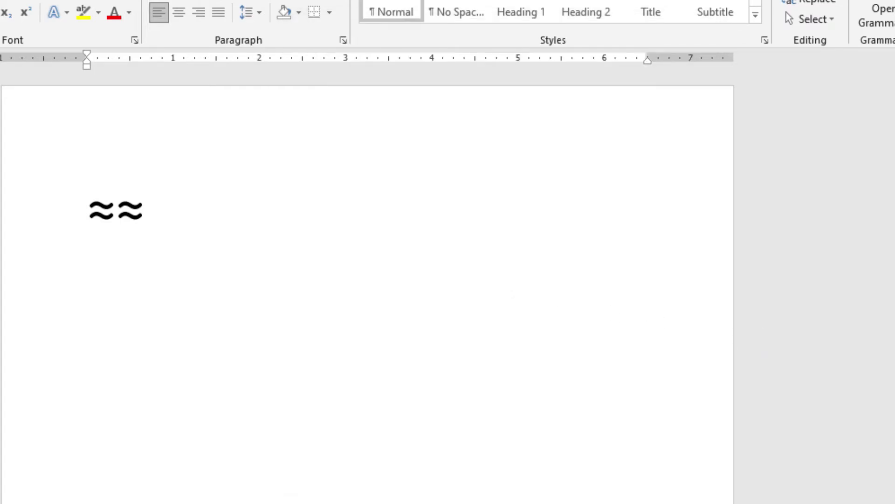
{"action": "key", "text": "ctrl+v"}
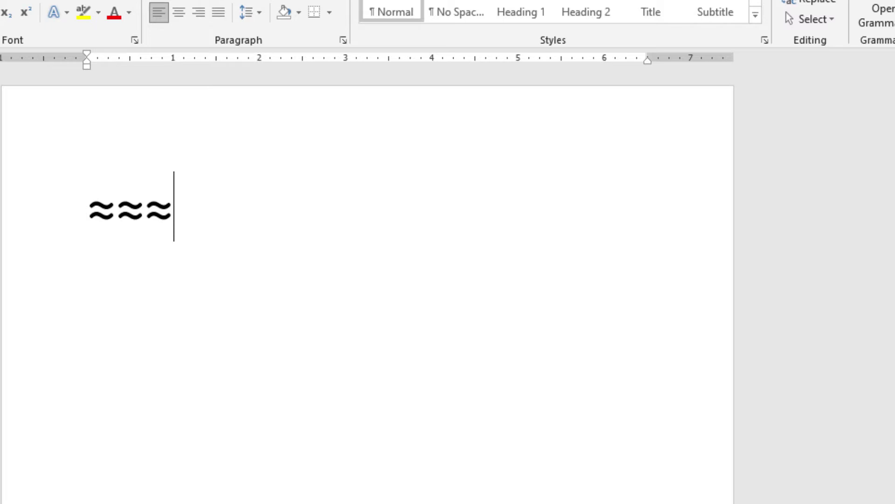
{"action": "mouse_move", "coordinate": [332, 503]}
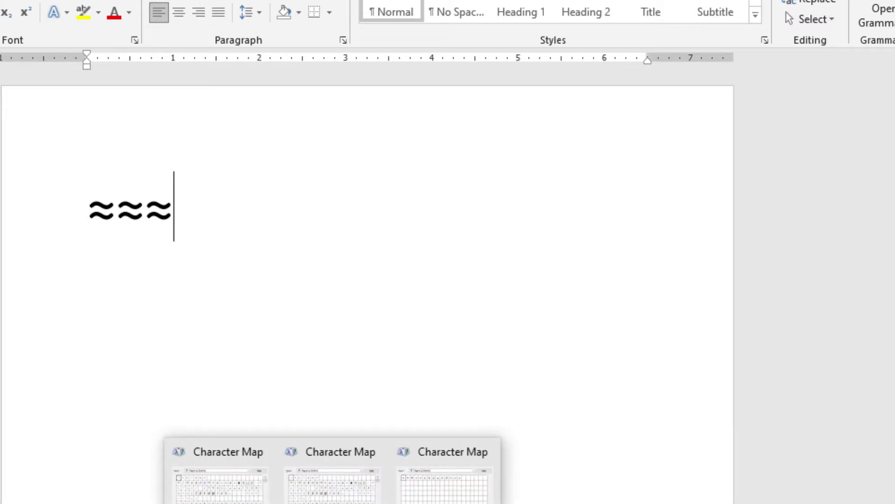
{"action": "left_click", "coordinate": [443, 485]}
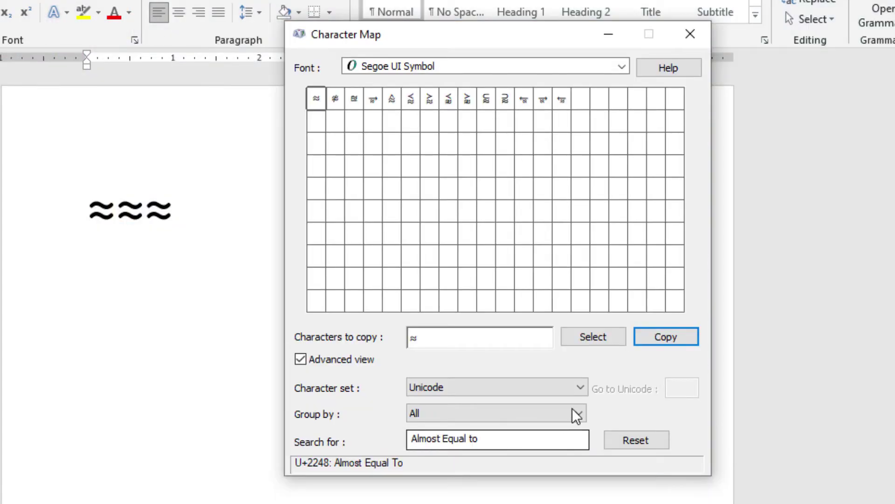
{"action": "left_click", "coordinate": [631, 440]}
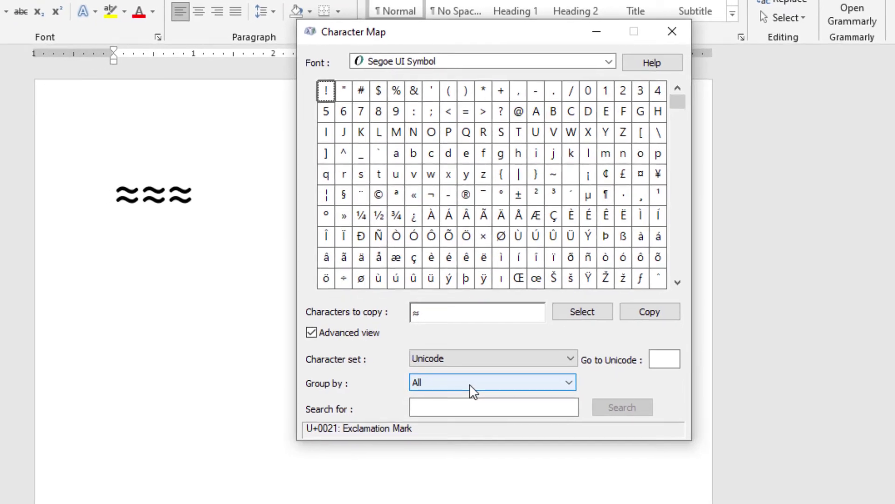
Set Character Map's Group by option to Unicode Subrange
{"action": "left_click", "coordinate": [466, 413]}
{"action": "left_click", "coordinate": [485, 461]}
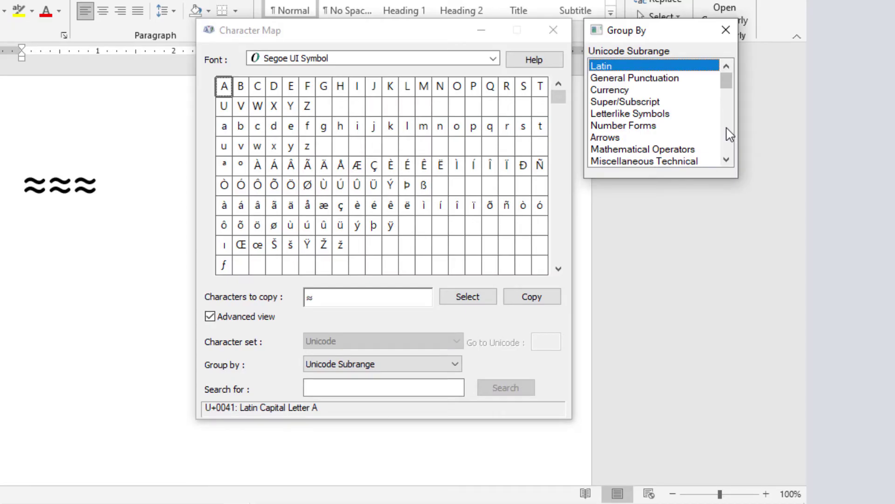
Browse the Mathematical Operators subrange, select ≈ (U+2248), and copy it
{"action": "left_click", "coordinate": [667, 154]}
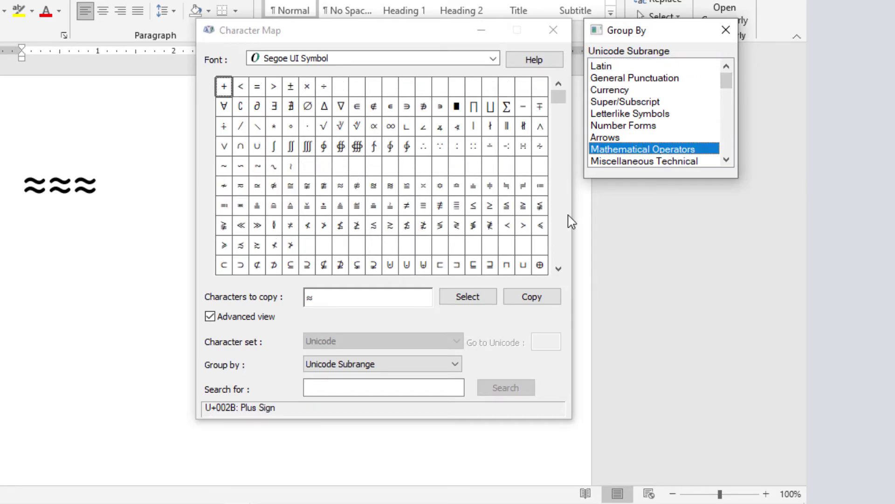
{"action": "left_click", "coordinate": [340, 186]}
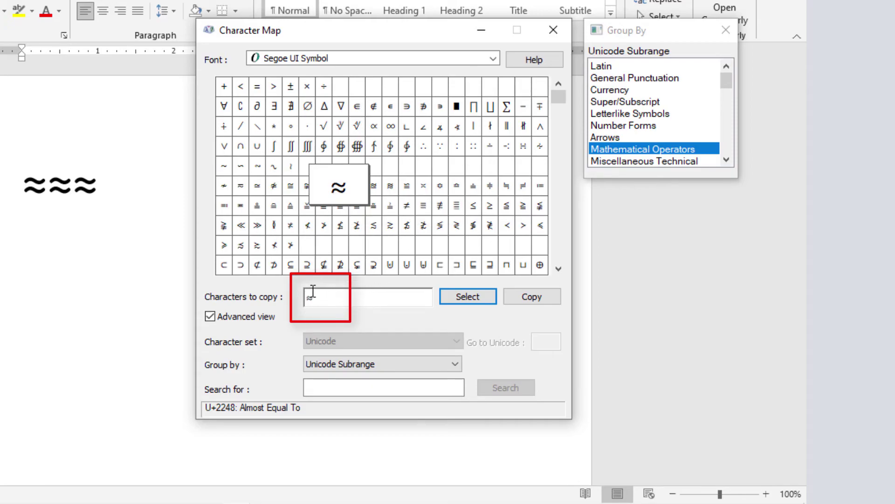
{"action": "left_click", "coordinate": [522, 299]}
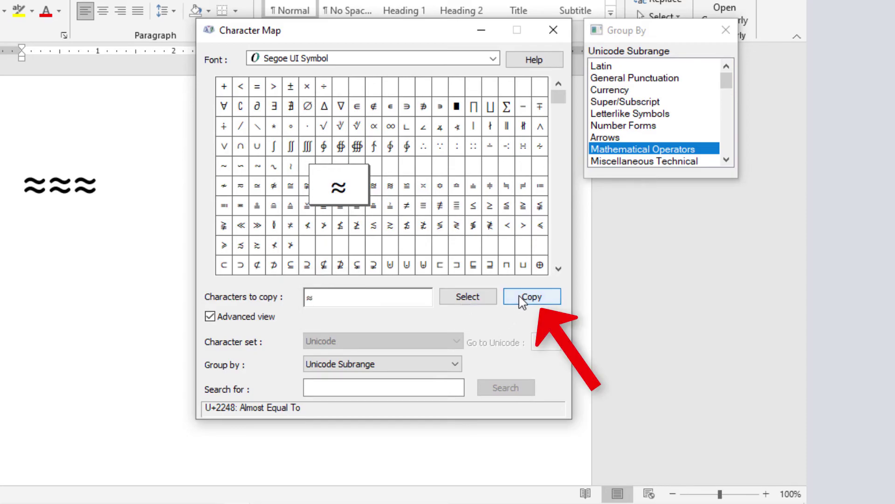
Paste a fourth ≈ after the third so the line reads ≈≈≈≈
{"action": "left_click", "coordinate": [625, 304]}
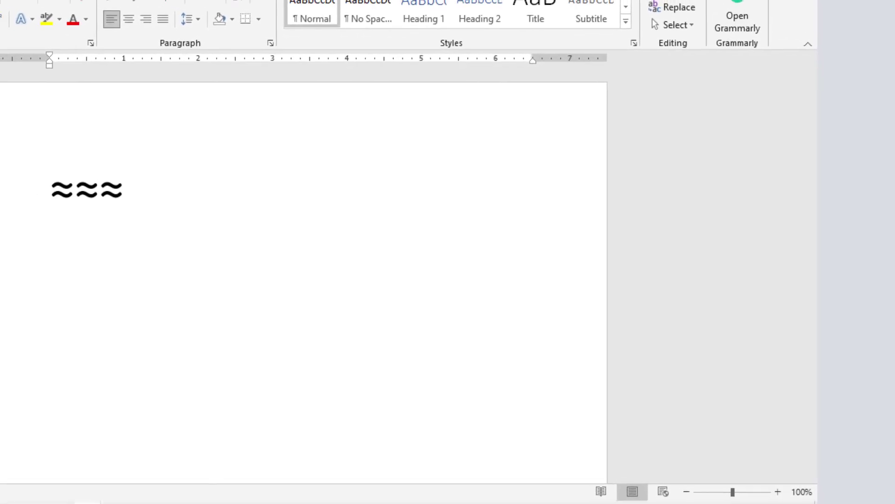
{"action": "type", "text": "≈"}
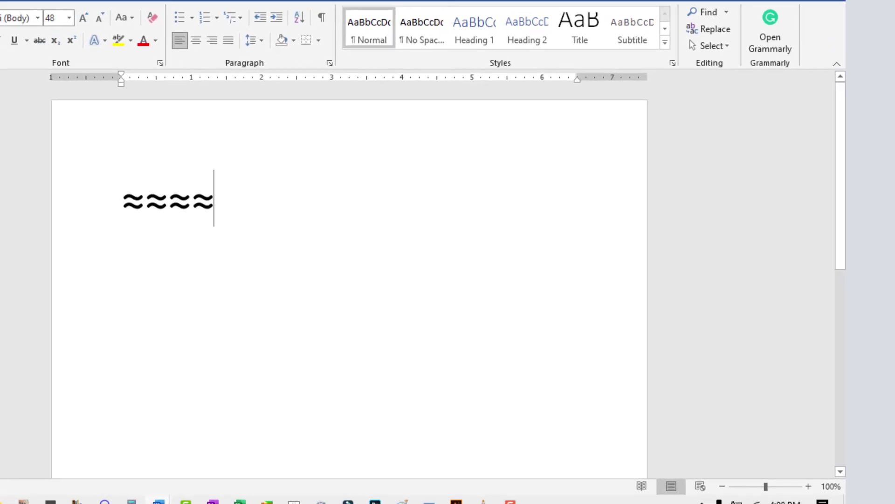